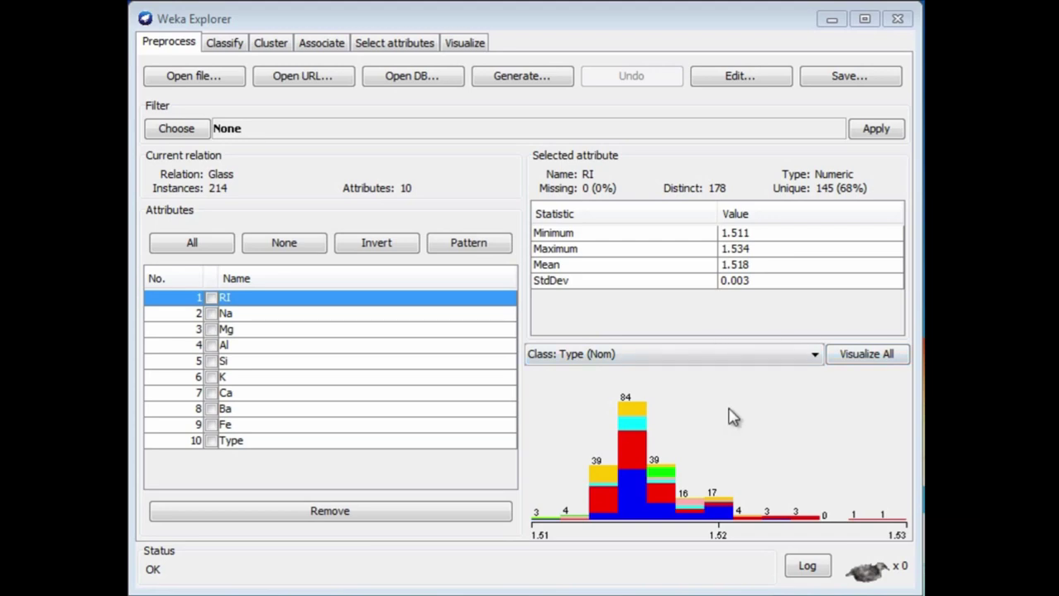
# On the Classify panel, pick J48 from the trees group, keeping its default options -C 0.25 -M 2
pyautogui.click(224, 48)
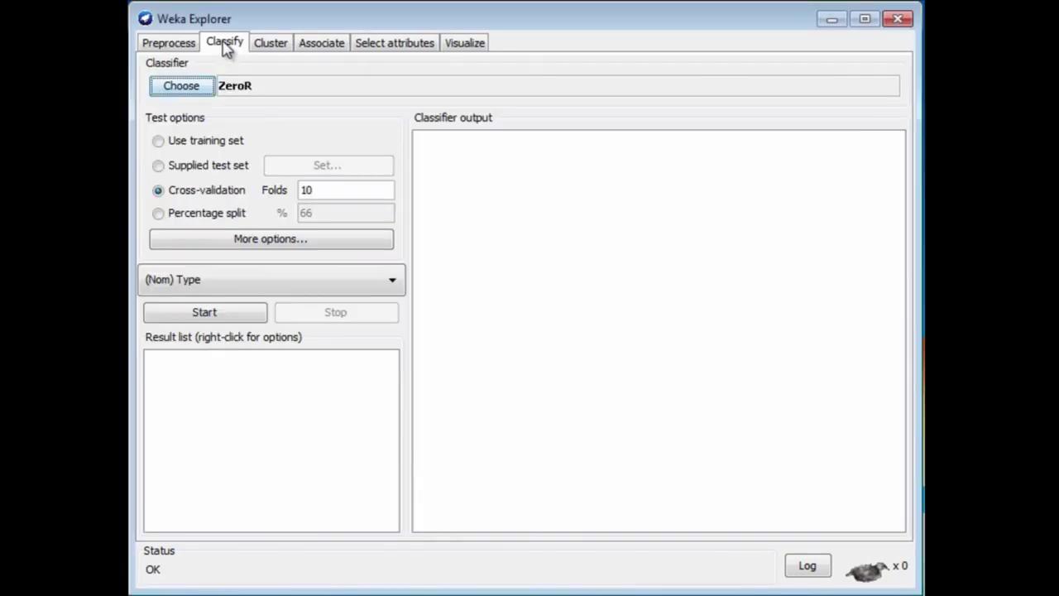
pyautogui.click(189, 87)
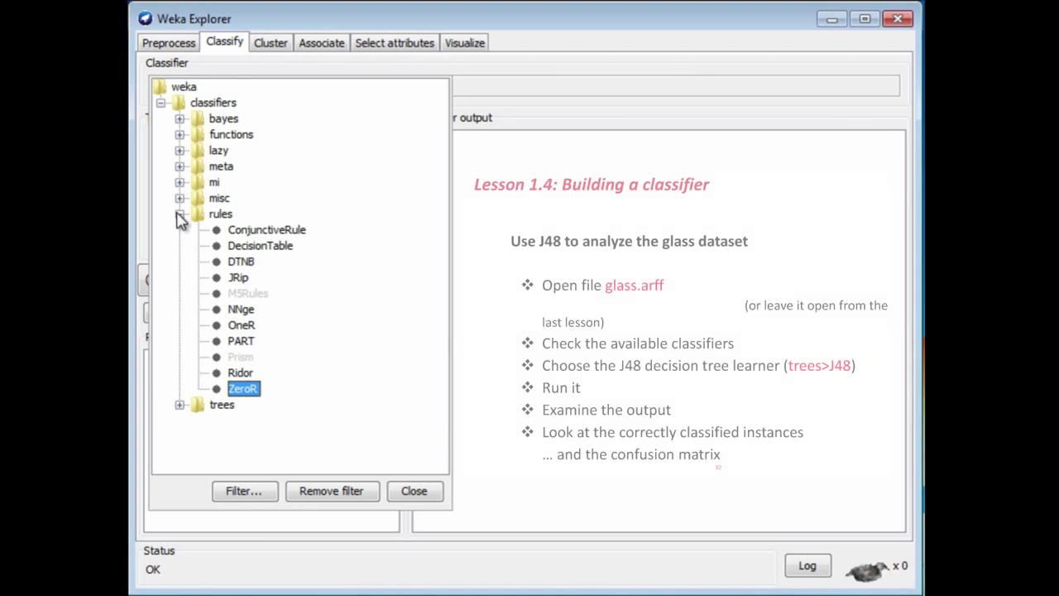
pyautogui.click(178, 215)
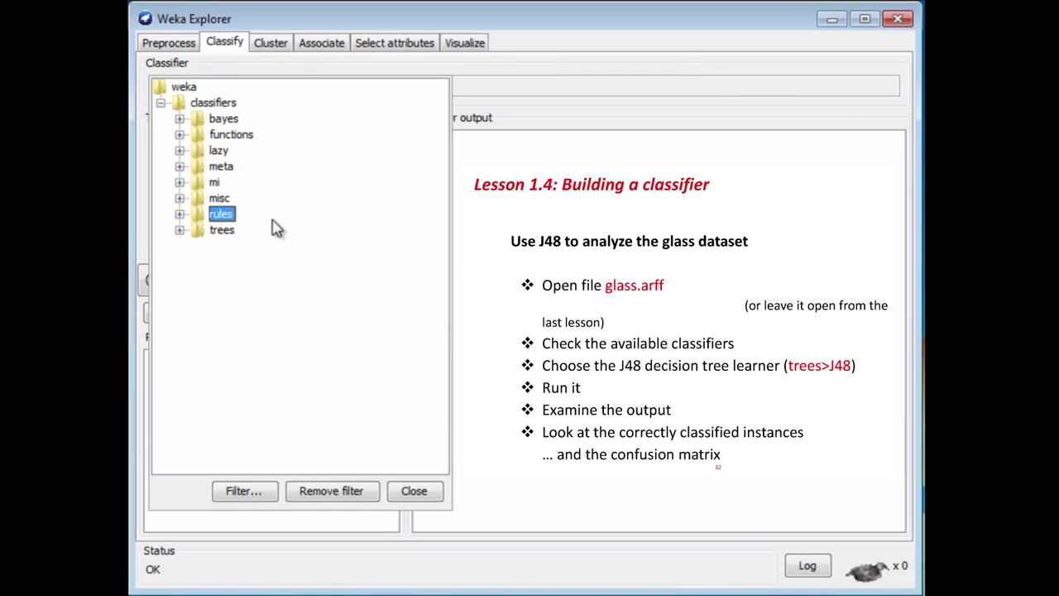
pyautogui.click(179, 230)
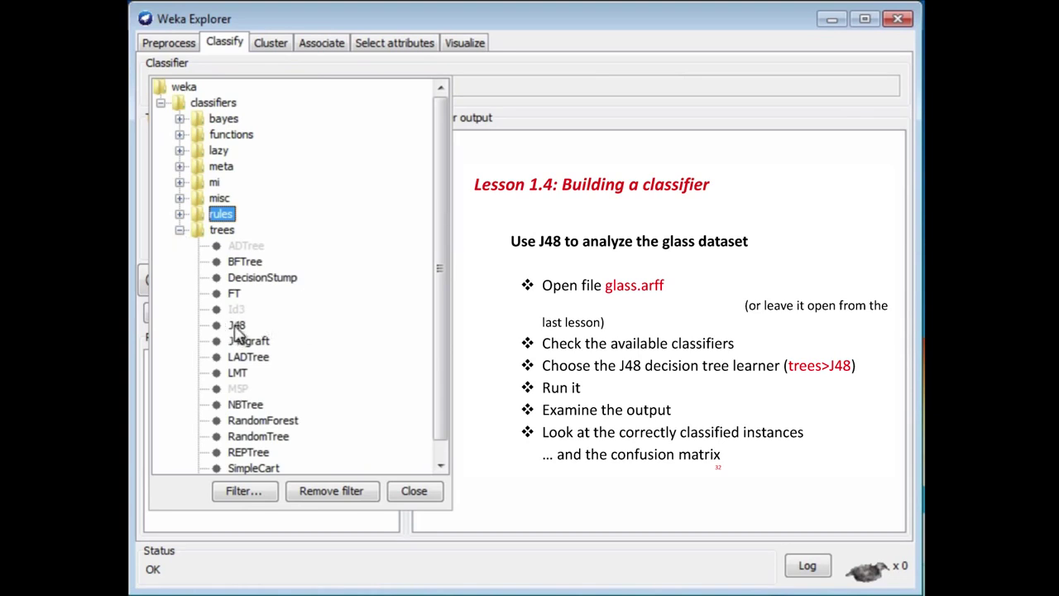
pyautogui.click(235, 326)
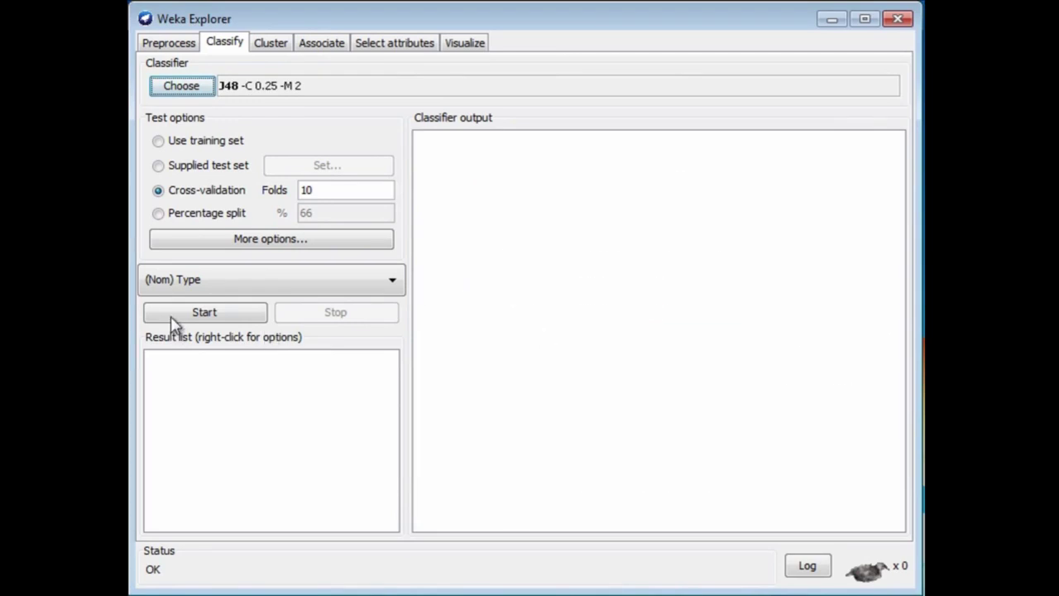
# Run J48 with 10-fold cross-validation and review the 59-node tree, 66.8224% accuracy and confusion matrix
pyautogui.click(204, 313)
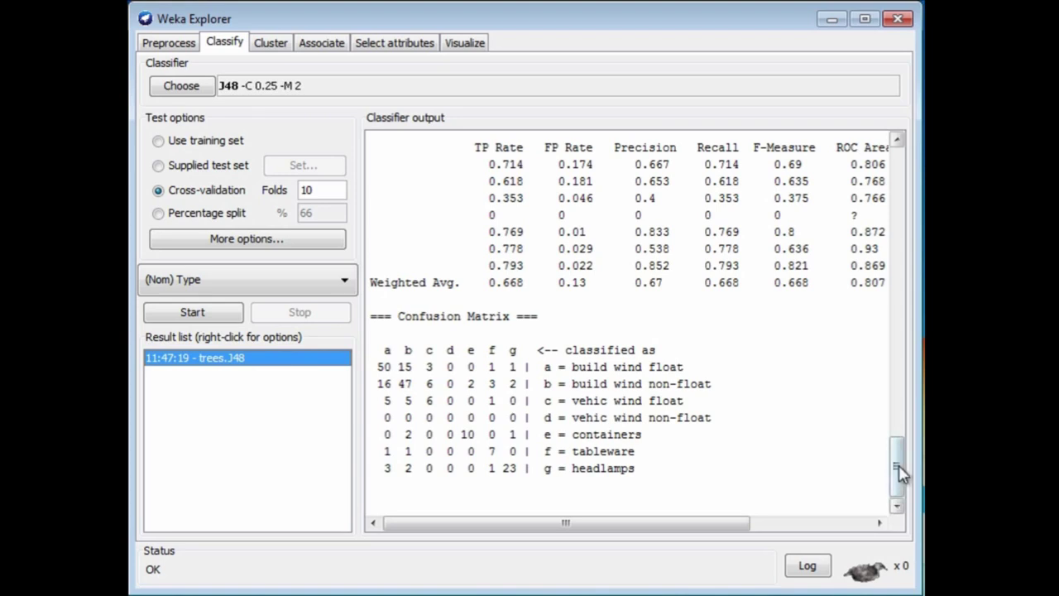
pyautogui.moveTo(899, 468); pyautogui.dragTo(917, 146)
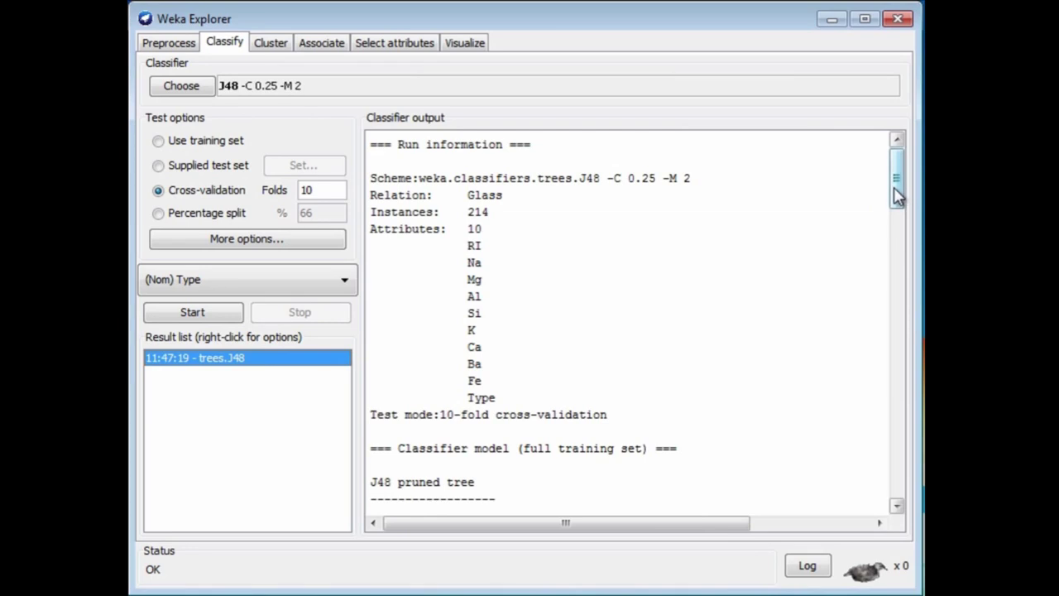
pyautogui.moveTo(898, 196); pyautogui.dragTo(900, 258)
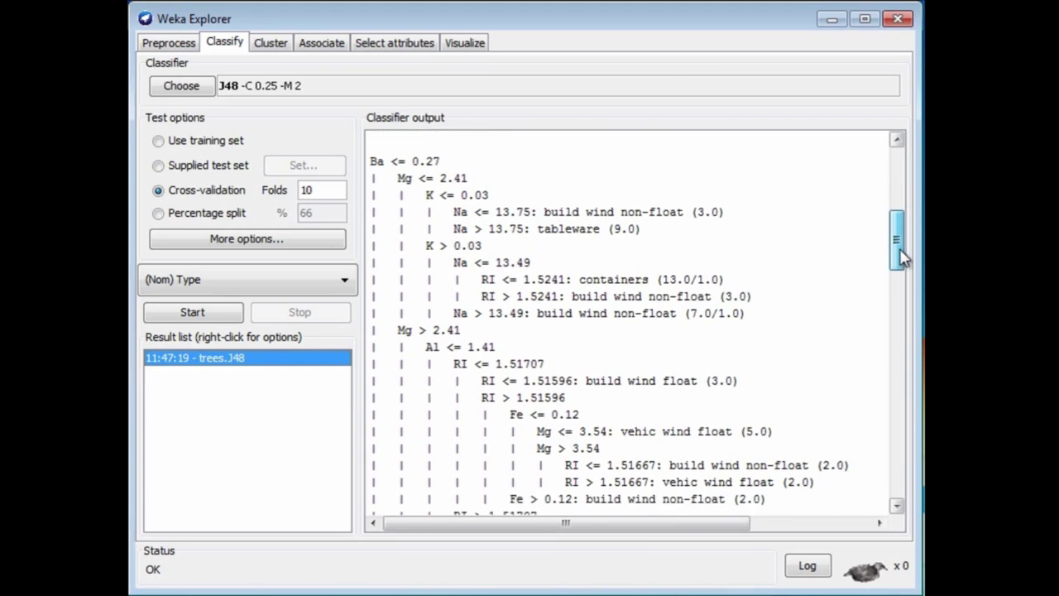
pyautogui.moveTo(901, 258); pyautogui.dragTo(881, 396)
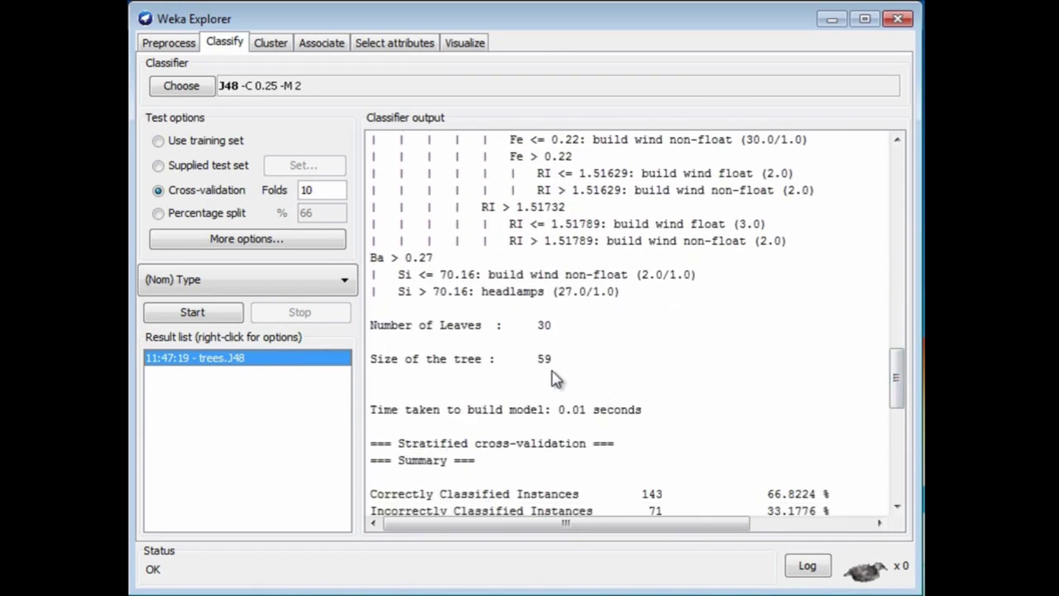
pyautogui.moveTo(896, 399); pyautogui.dragTo(895, 424)
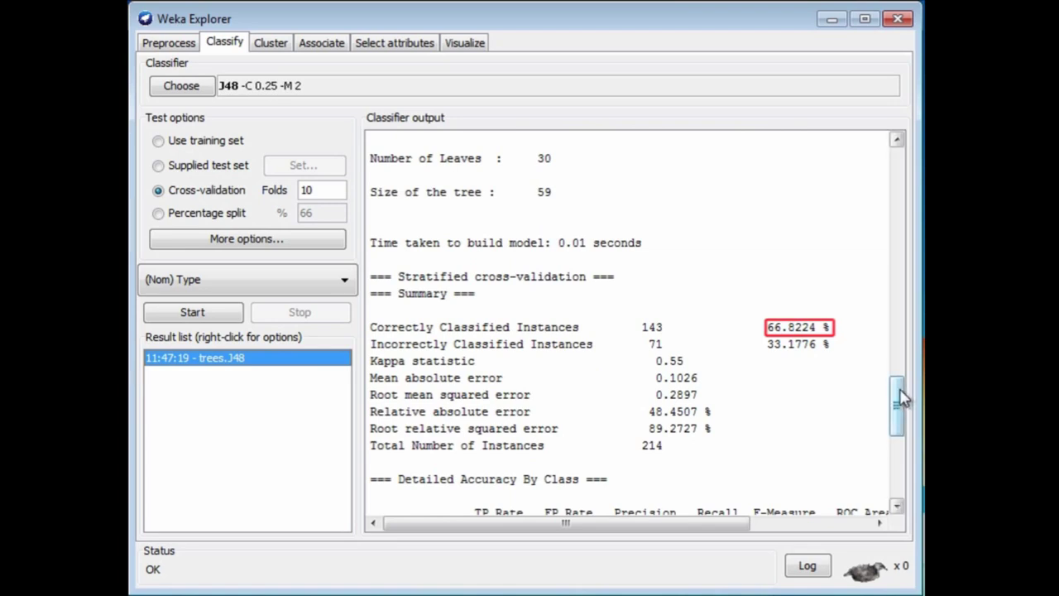
pyautogui.moveTo(901, 397); pyautogui.dragTo(892, 464)
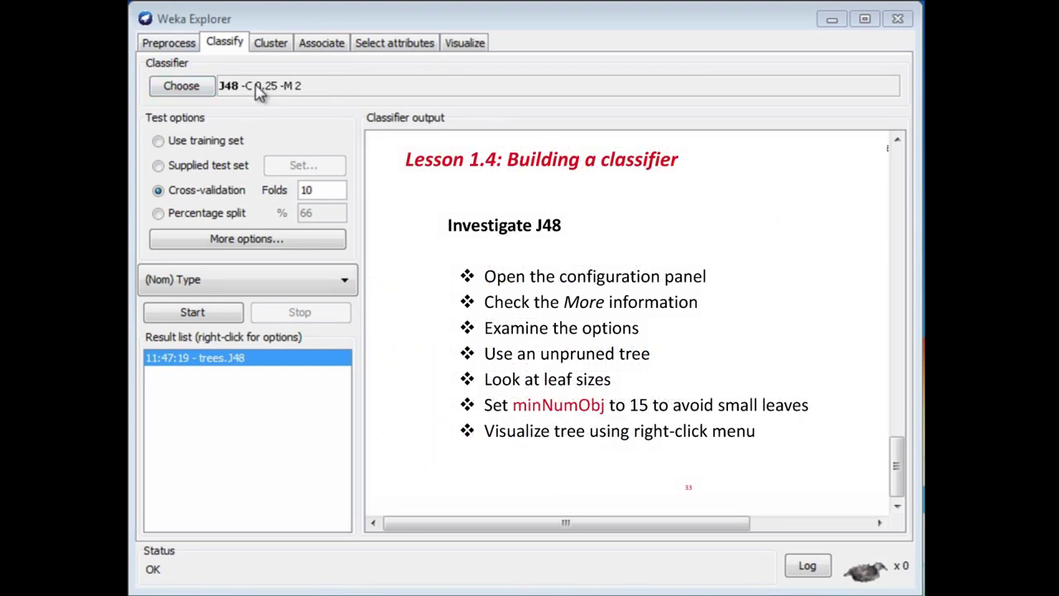
# Set J48's unpruned option to True (-U -M 2) and rerun, giving precision 0.677 and recall 0.673
pyautogui.click(181, 87)
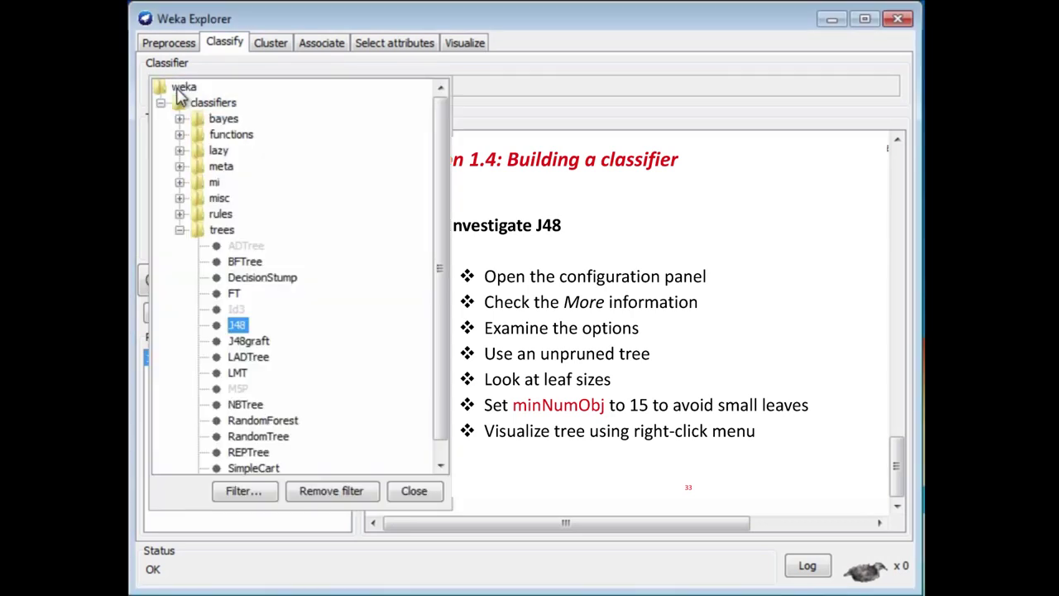
pyautogui.click(413, 491)
pyautogui.click(263, 82)
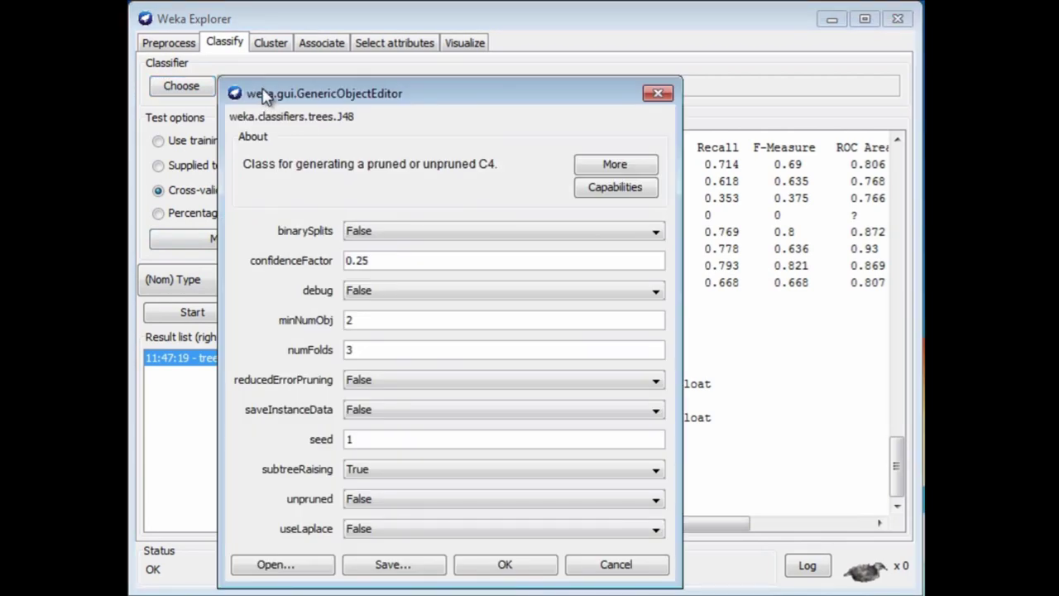
pyautogui.moveTo(263, 93); pyautogui.dragTo(250, 154)
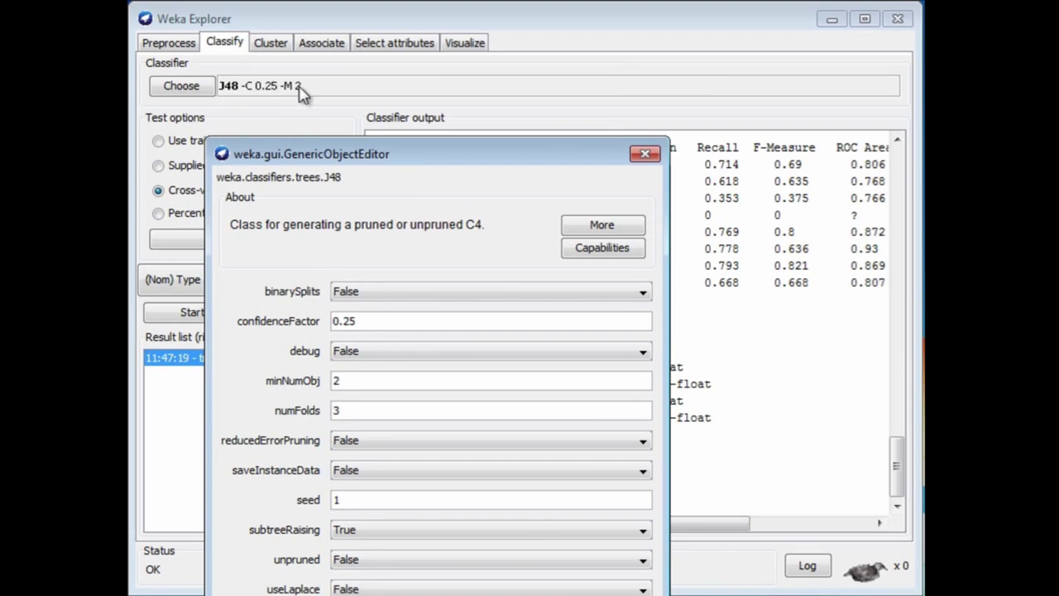
pyautogui.moveTo(327, 157); pyautogui.dragTo(335, 105)
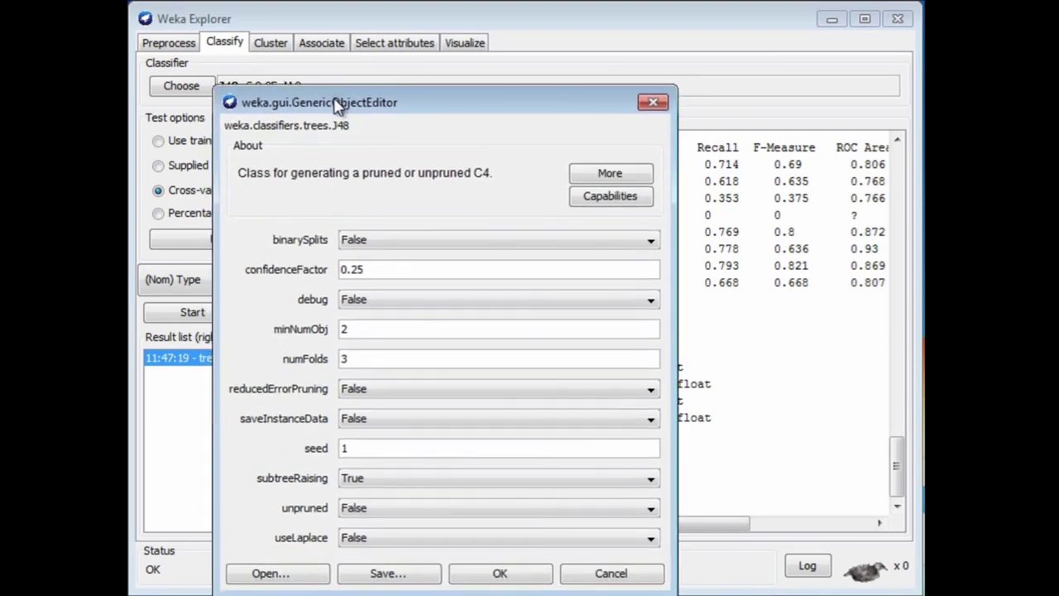
pyautogui.click(653, 513)
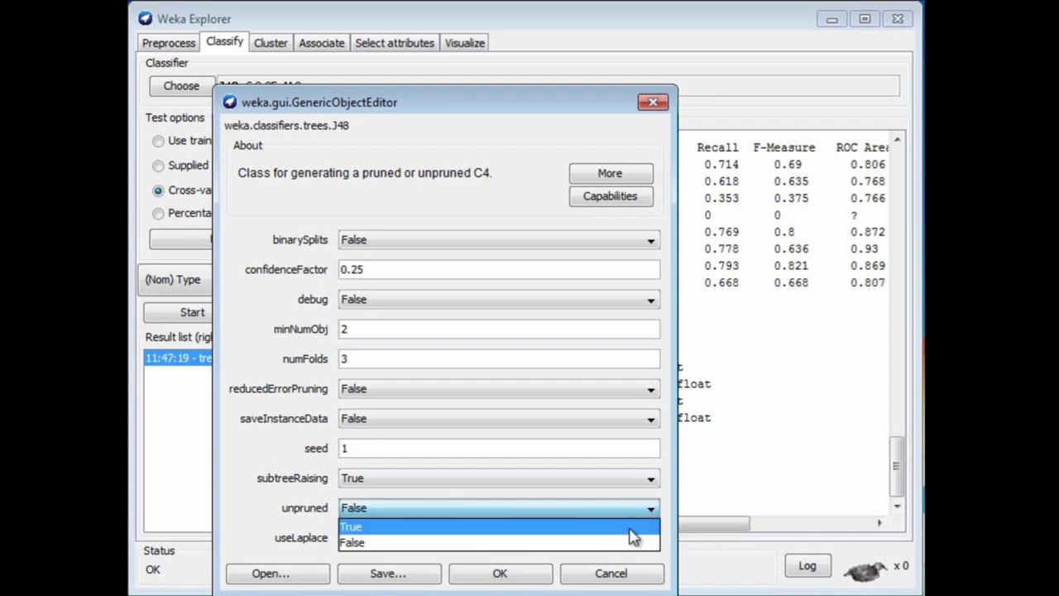
pyautogui.click(630, 527)
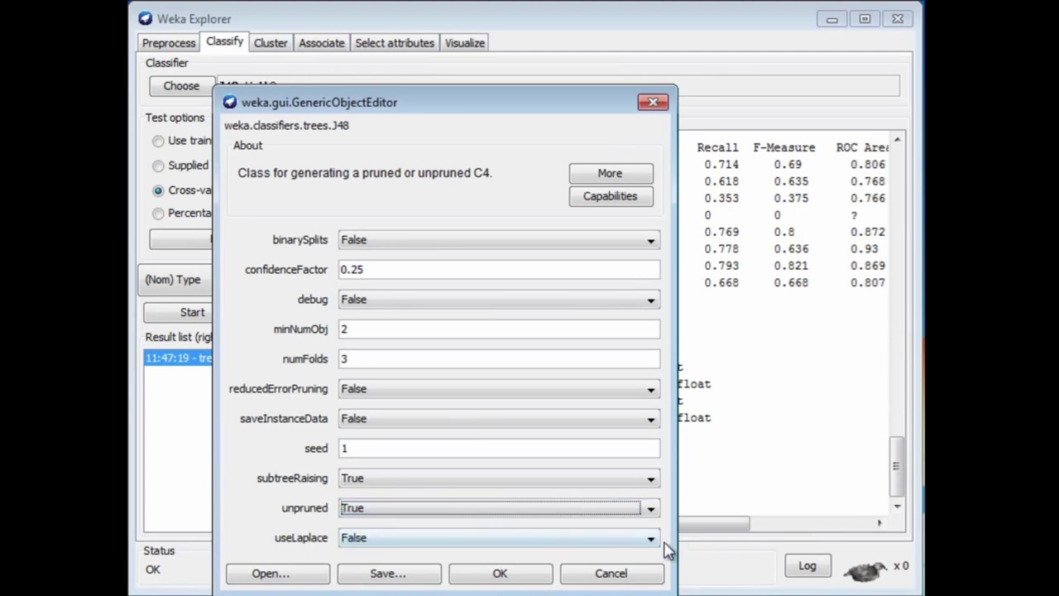
pyautogui.click(536, 579)
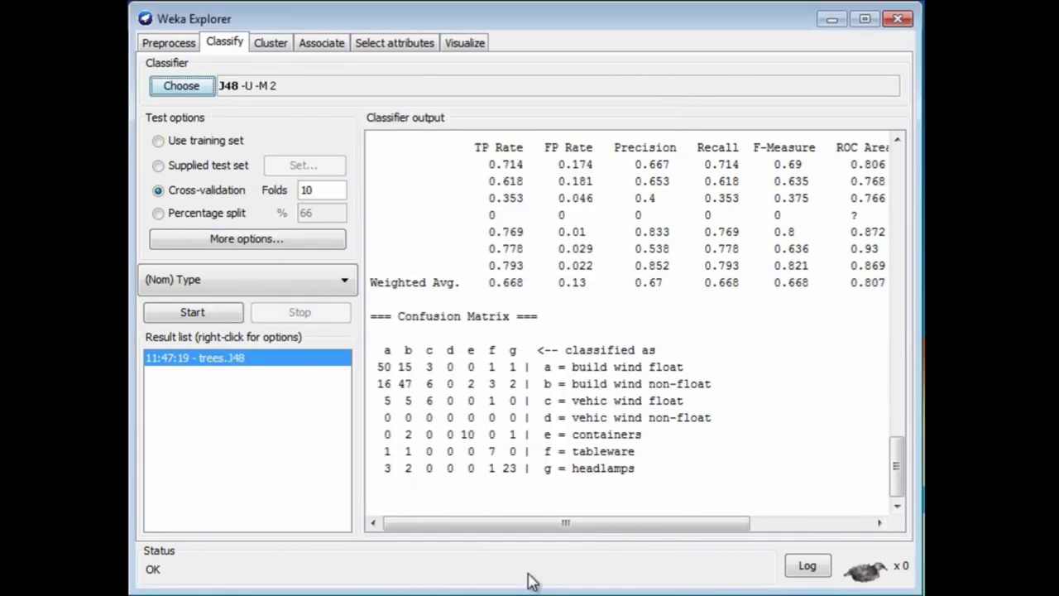
pyautogui.click(194, 314)
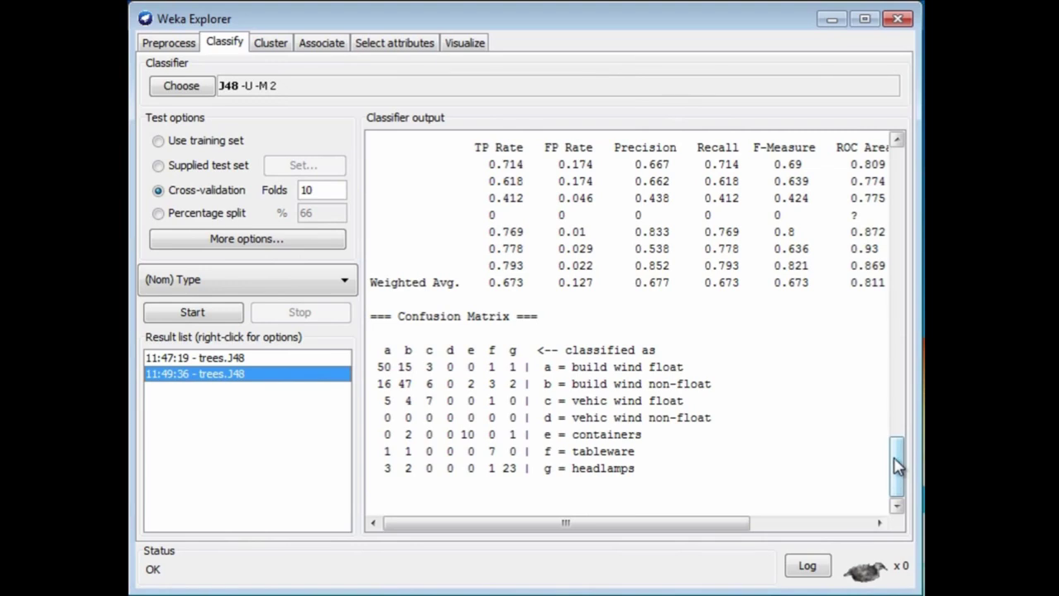
# Compare the pruned and unpruned J48 results in the output, then bring up J48's parameter settings
pyautogui.moveTo(898, 466); pyautogui.dragTo(900, 420)
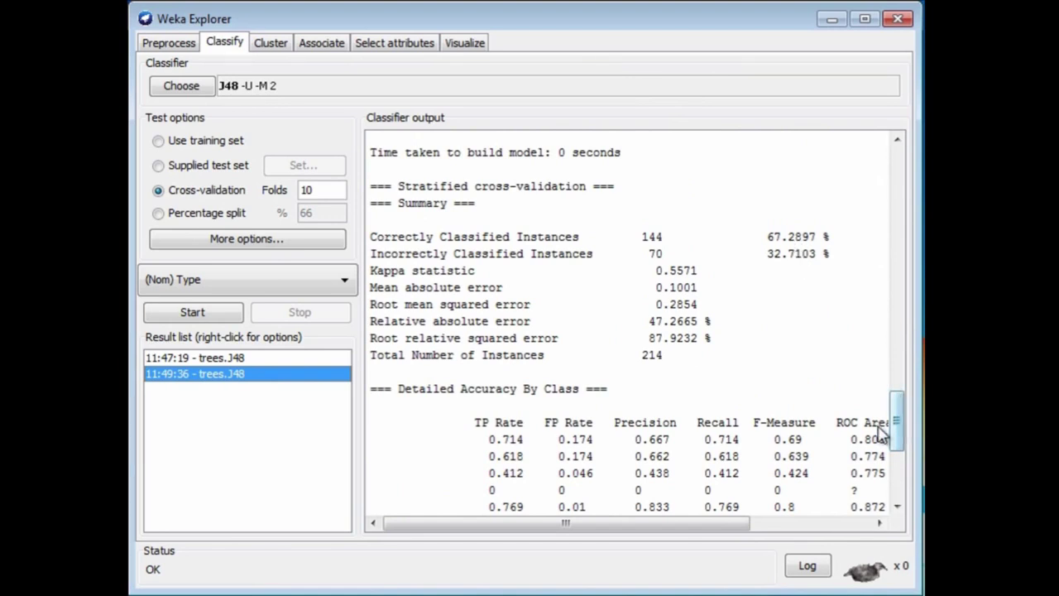
pyautogui.click(209, 357)
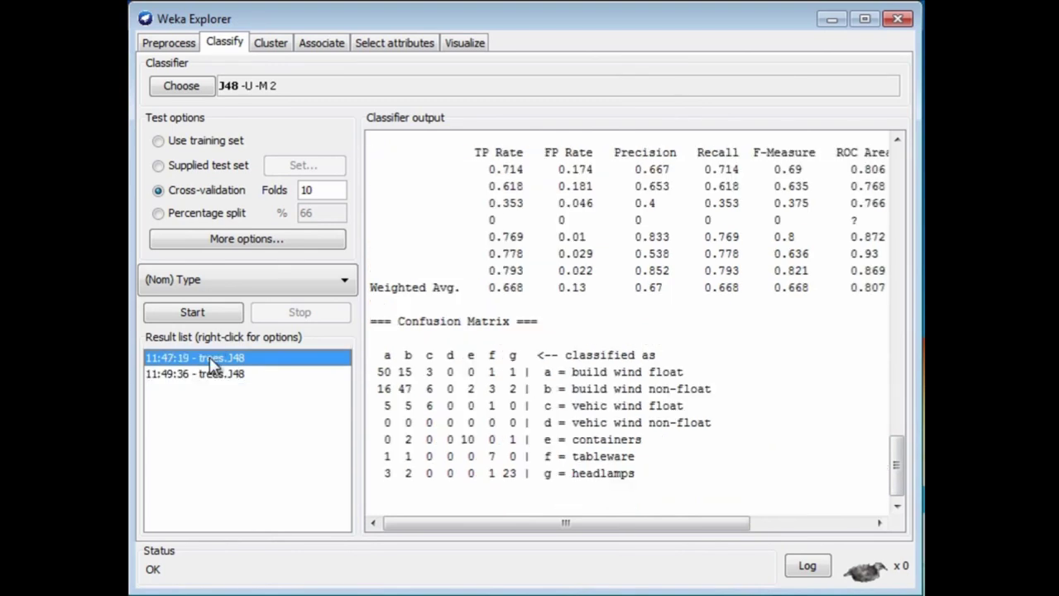
pyautogui.moveTo(900, 476); pyautogui.dragTo(899, 418)
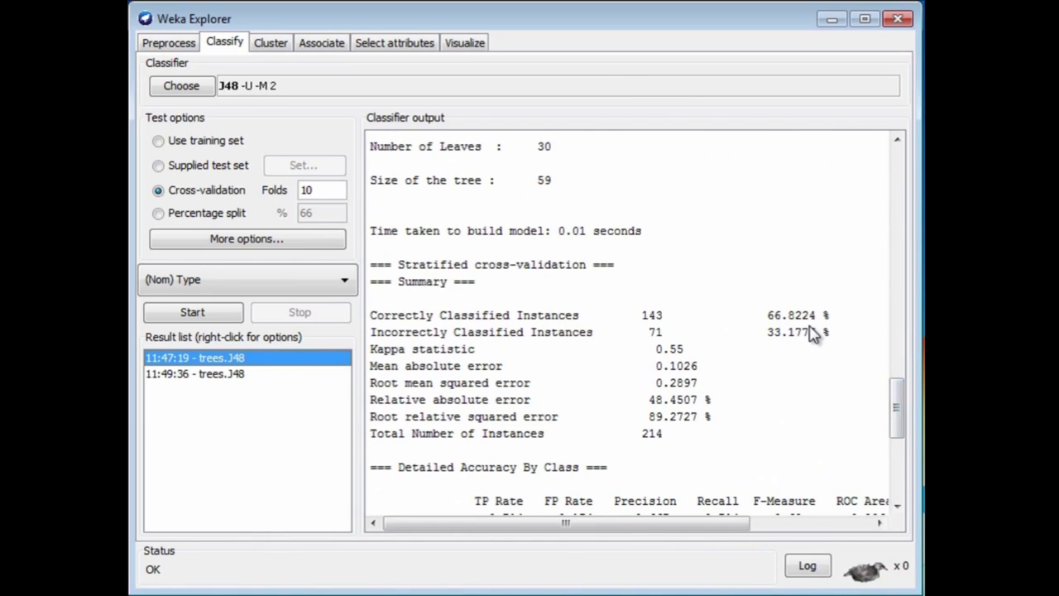
pyautogui.click(213, 373)
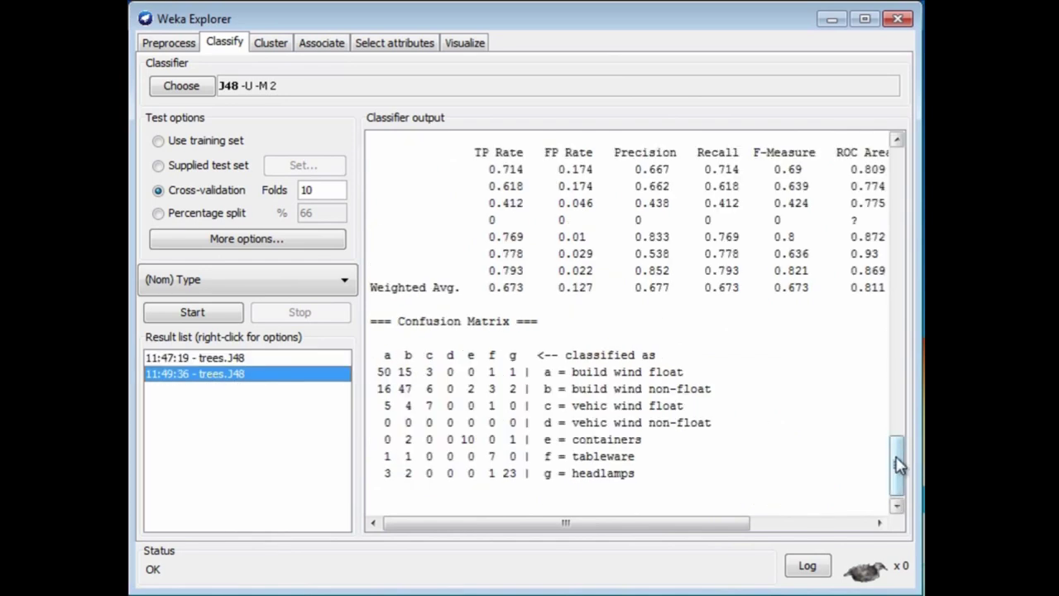
pyautogui.moveTo(899, 464); pyautogui.dragTo(912, 411)
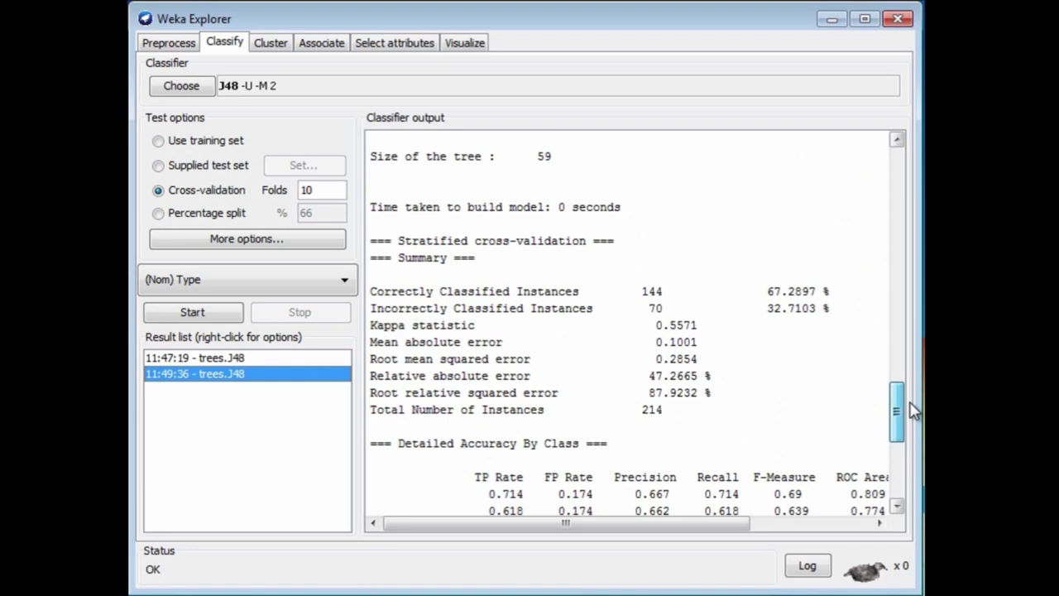
pyautogui.moveTo(912, 411); pyautogui.dragTo(898, 469)
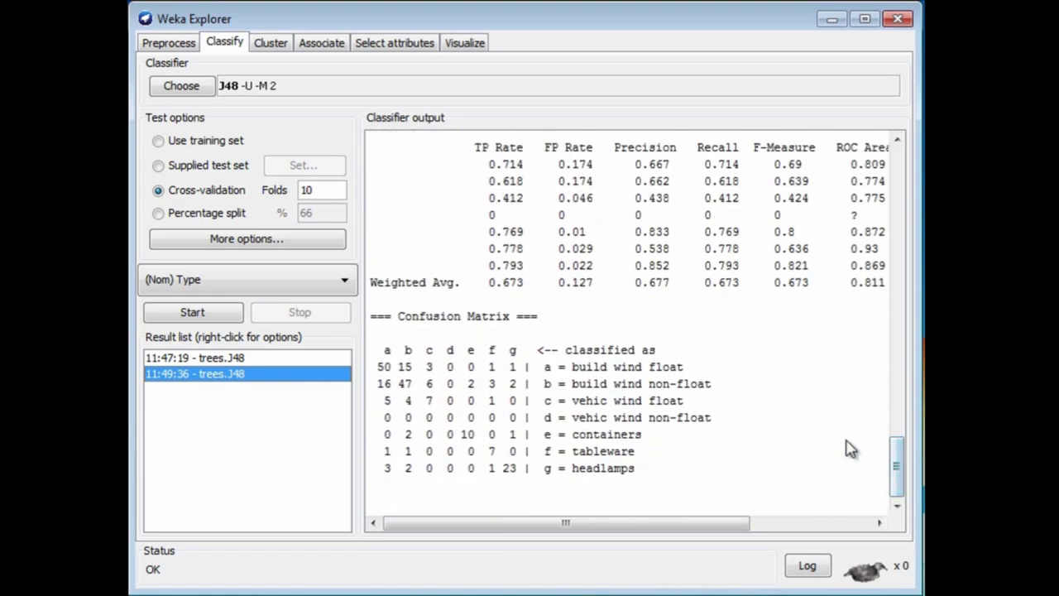
pyautogui.click(246, 88)
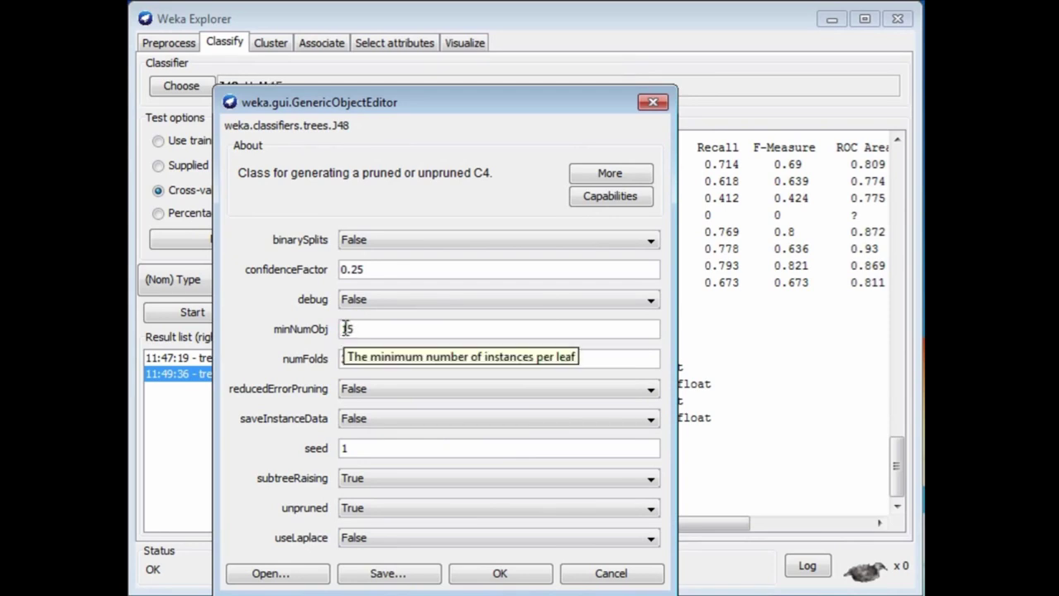
# Confirm minNumObj 15 so the chosen classifier reads J48 -U -M 15
pyautogui.click(511, 573)
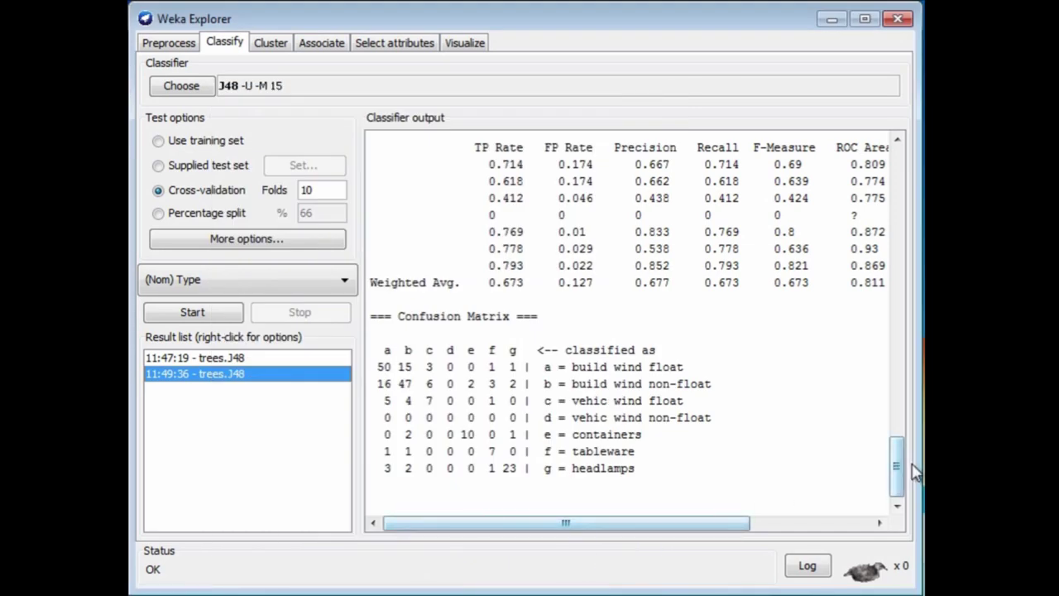
pyautogui.moveTo(898, 470); pyautogui.dragTo(888, 345)
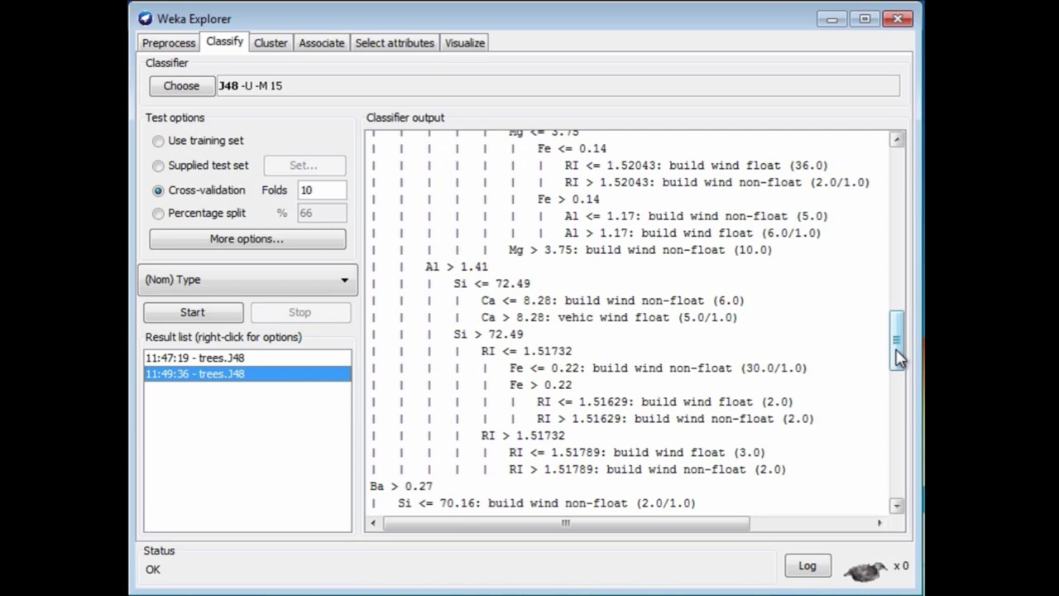
pyautogui.moveTo(900, 357); pyautogui.dragTo(839, 437)
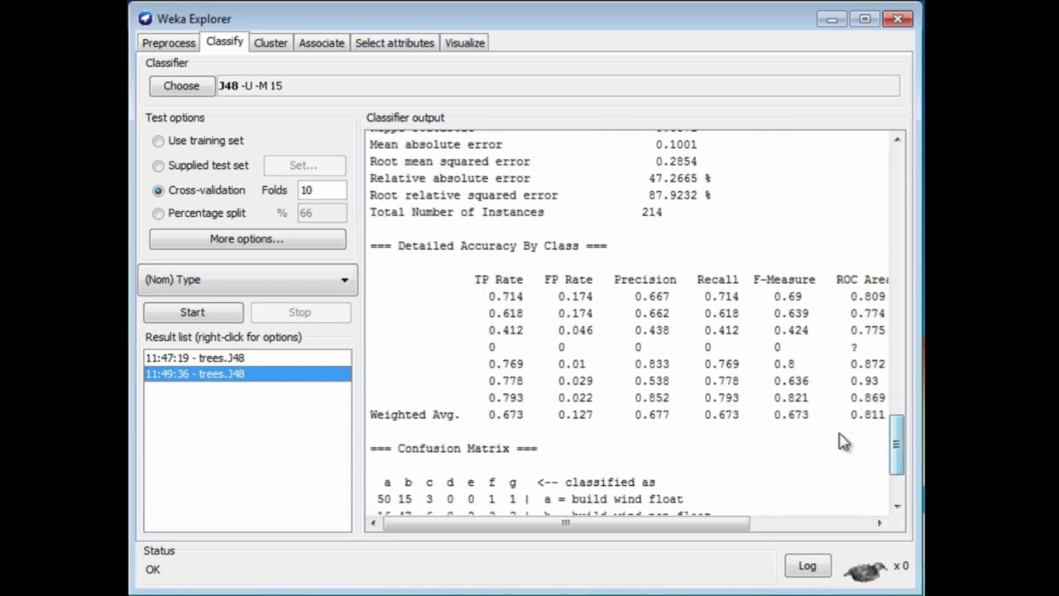
pyautogui.click(188, 314)
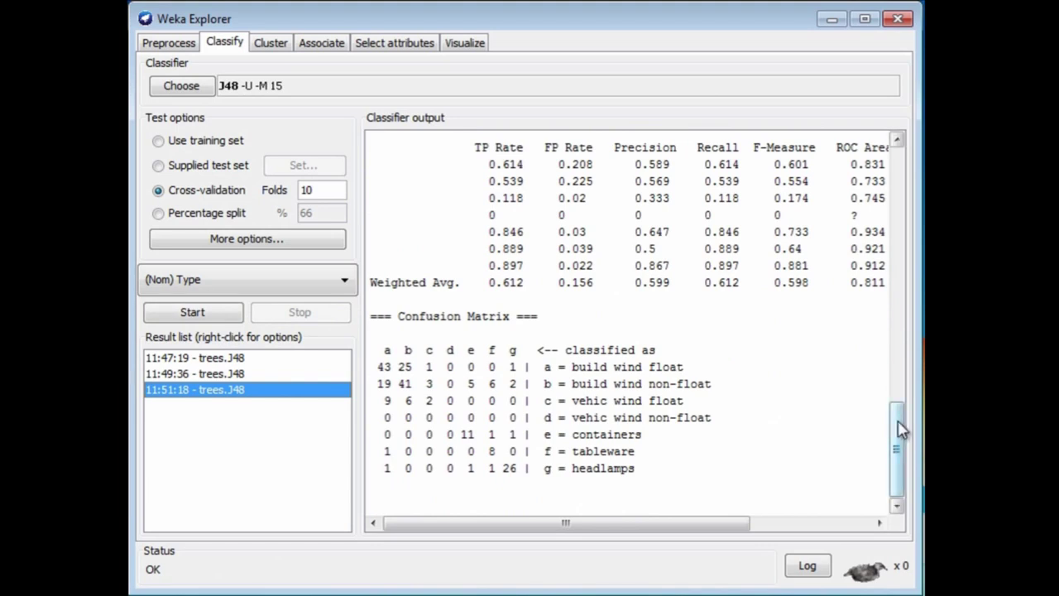
# Scroll up to the 8-leaf, 15-node tree's summary, then recall the first J48 run's results
pyautogui.moveTo(901, 429); pyautogui.dragTo(900, 340)
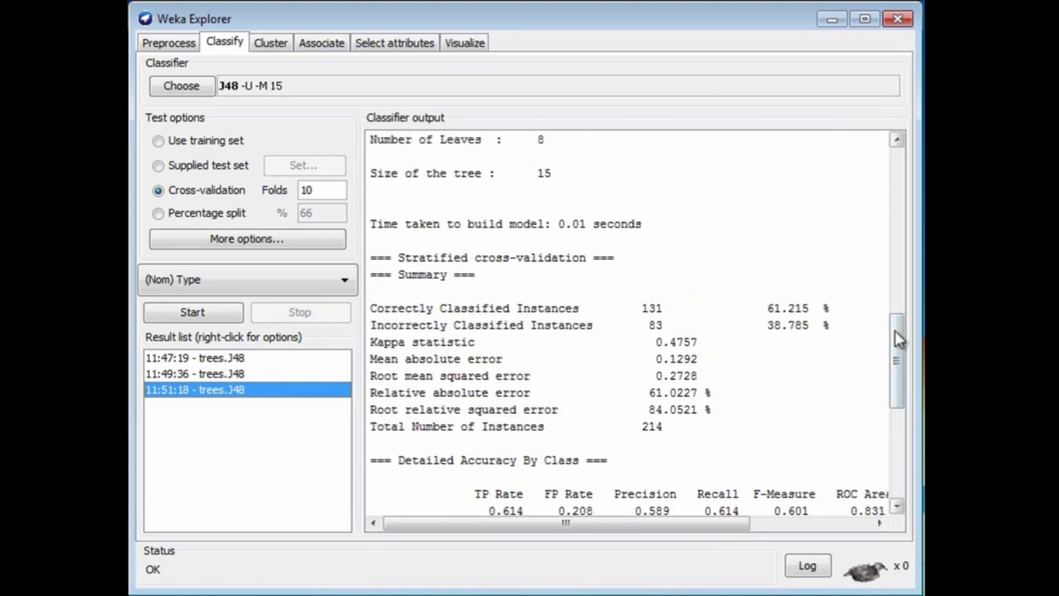
pyautogui.moveTo(899, 339); pyautogui.dragTo(899, 298)
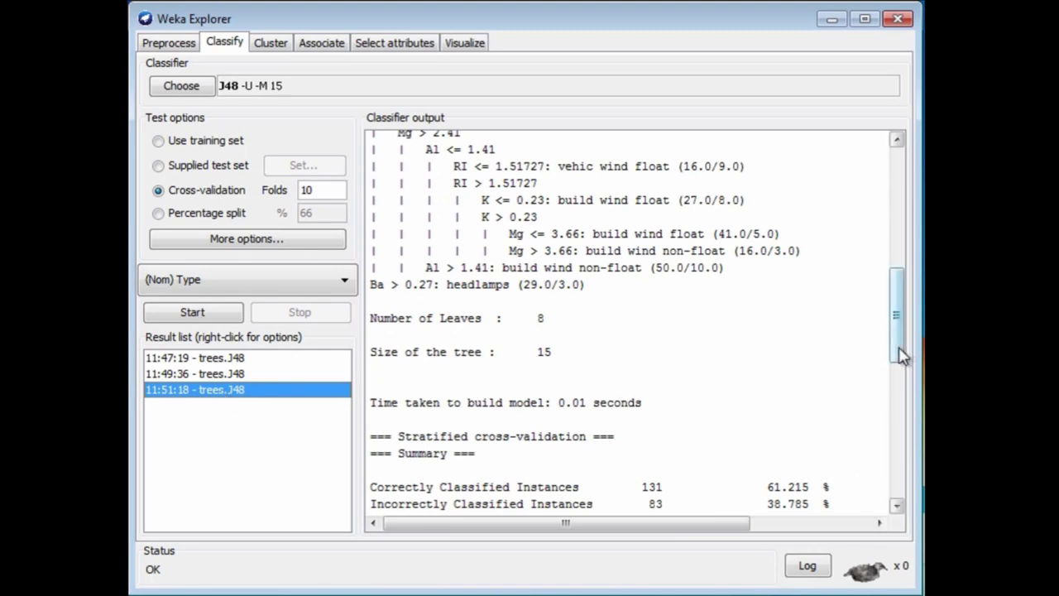
pyautogui.click(230, 359)
pyautogui.click(227, 373)
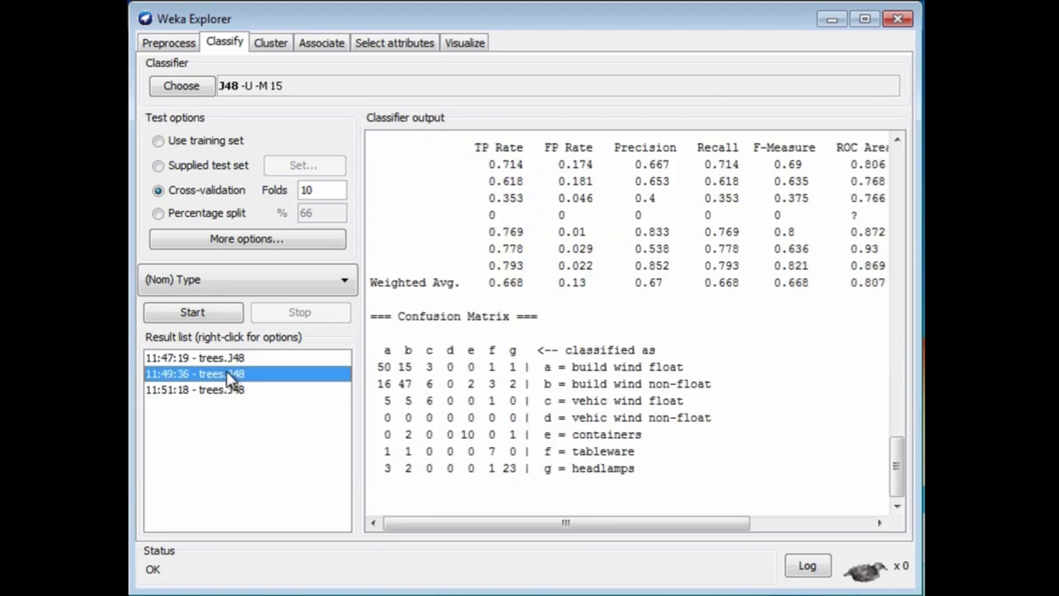
pyautogui.click(224, 389)
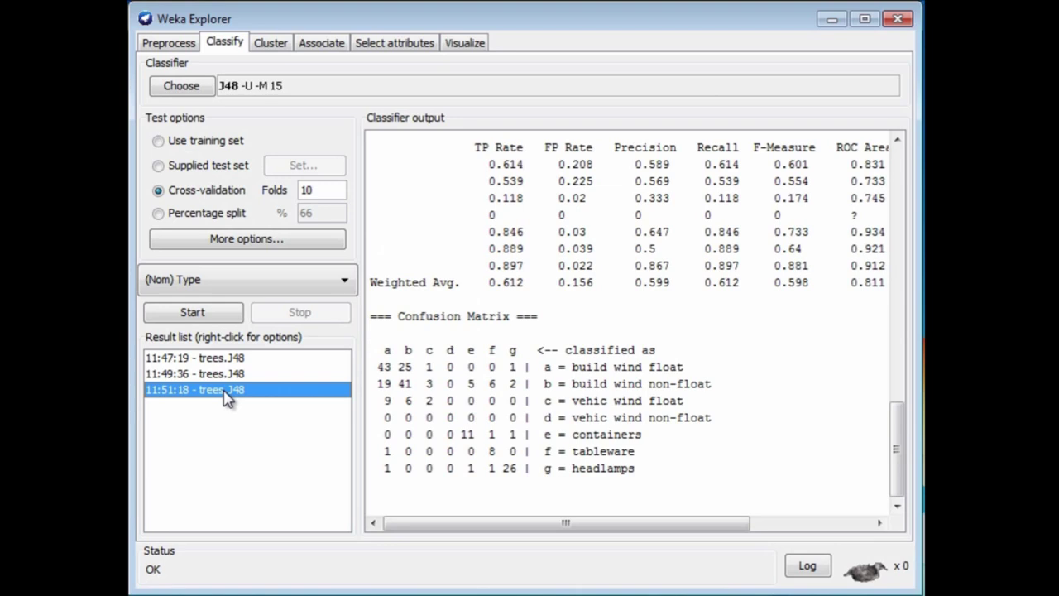
pyautogui.rightClick(224, 390)
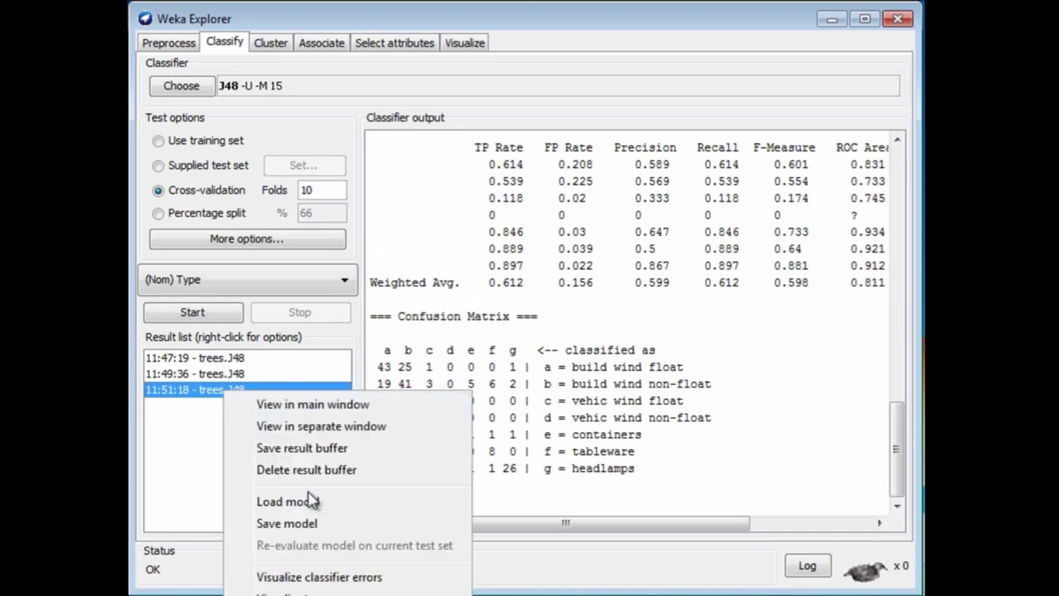
pyautogui.click(281, 592)
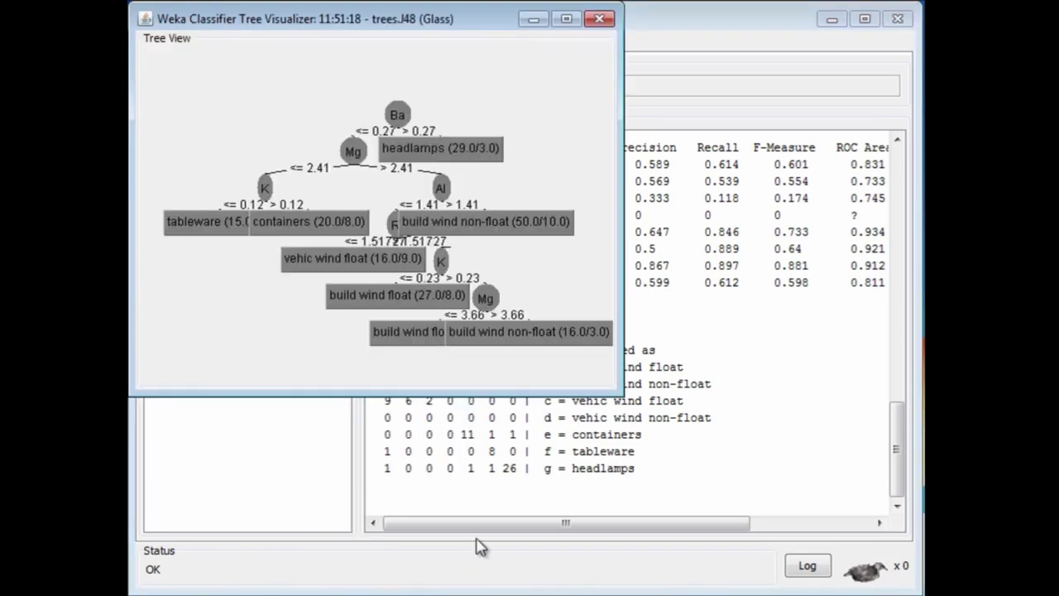
pyautogui.moveTo(617, 397); pyautogui.dragTo(896, 583)
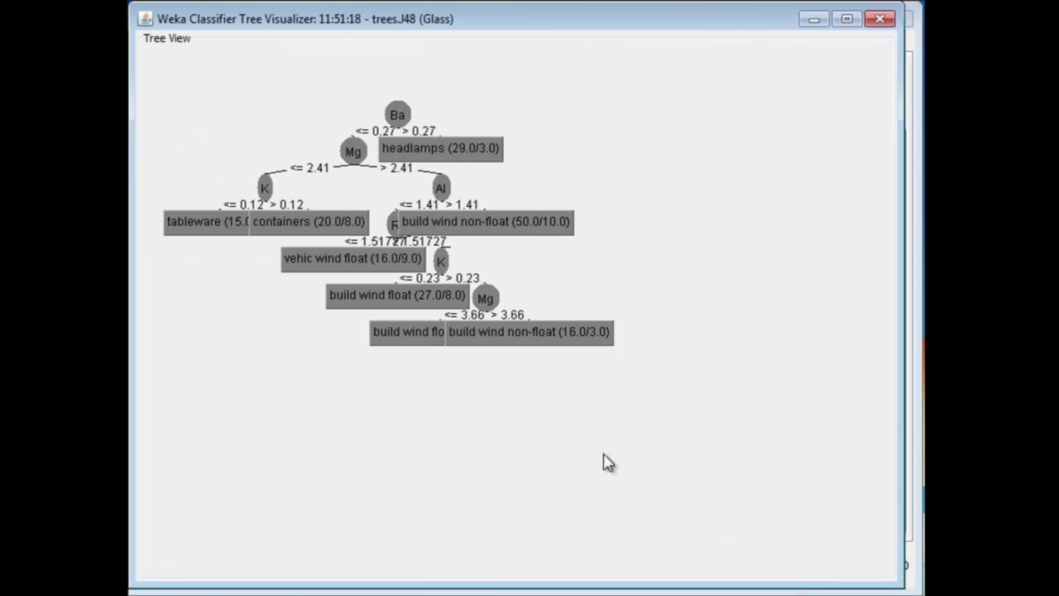
pyautogui.rightClick(596, 429)
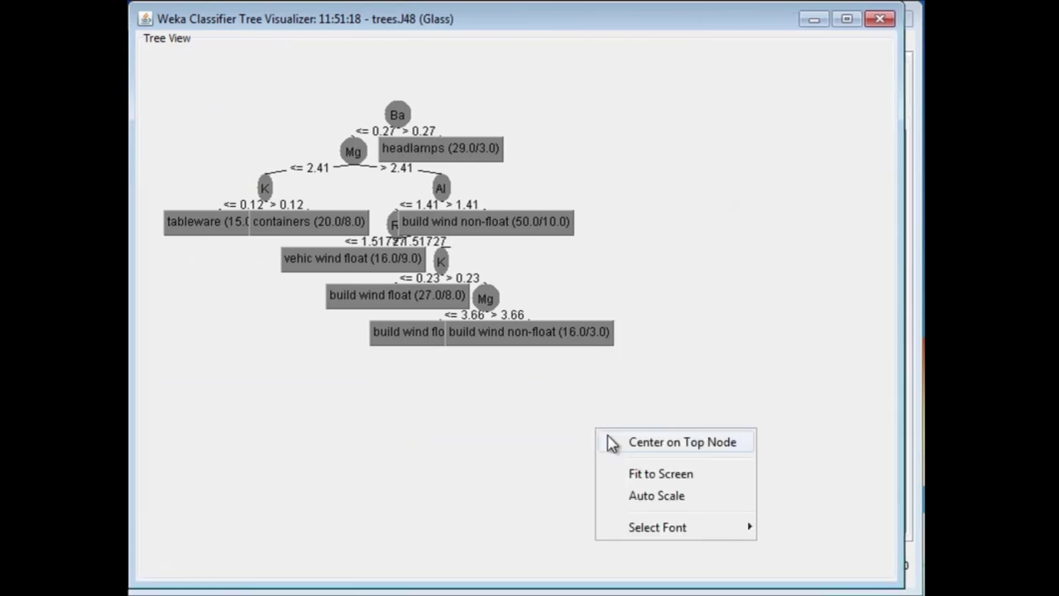
pyautogui.click(645, 475)
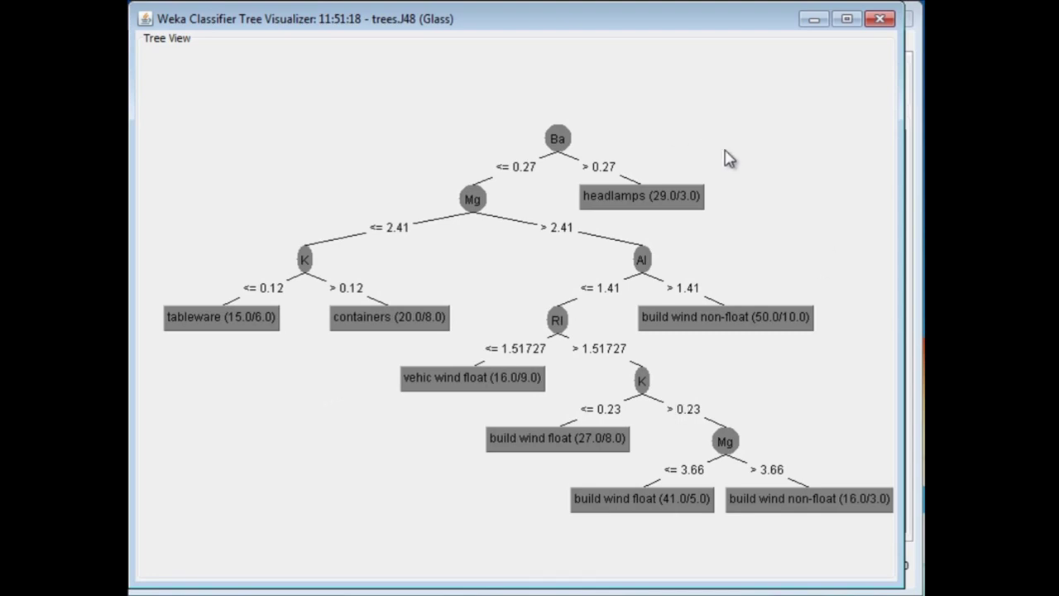
pyautogui.moveTo(650, 19); pyautogui.dragTo(643, 50)
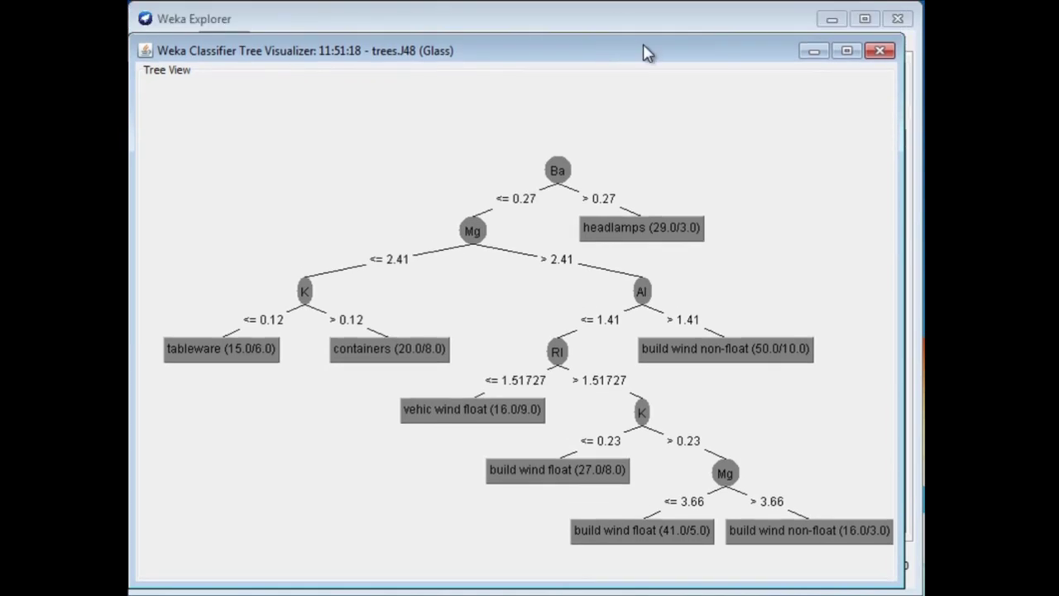
pyautogui.click(879, 52)
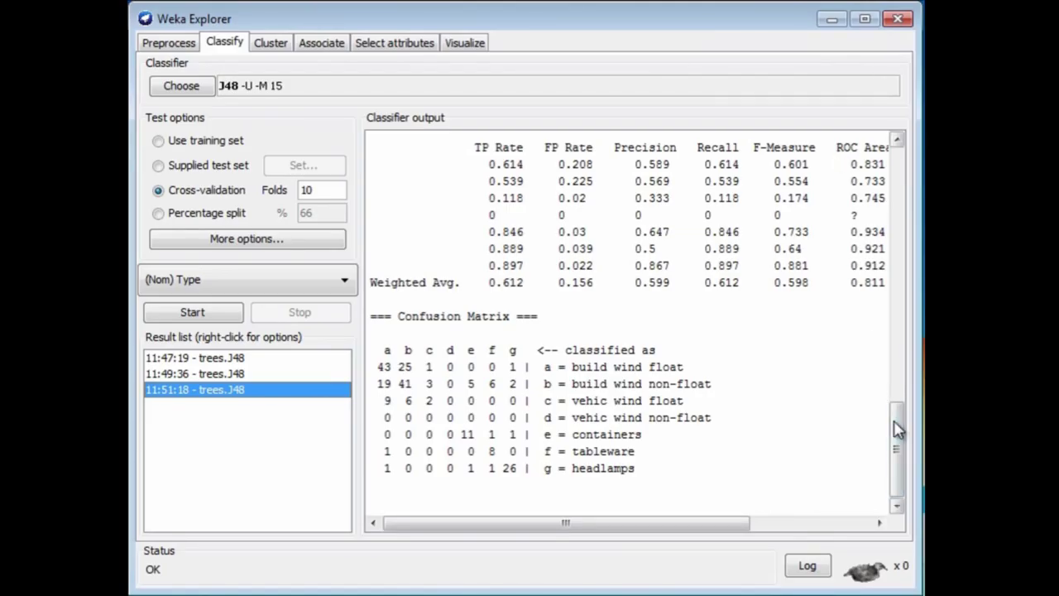
# Scroll up to the tree, reopen the J48 options editor and bring up its information window
pyautogui.moveTo(899, 429); pyautogui.dragTo(900, 238)
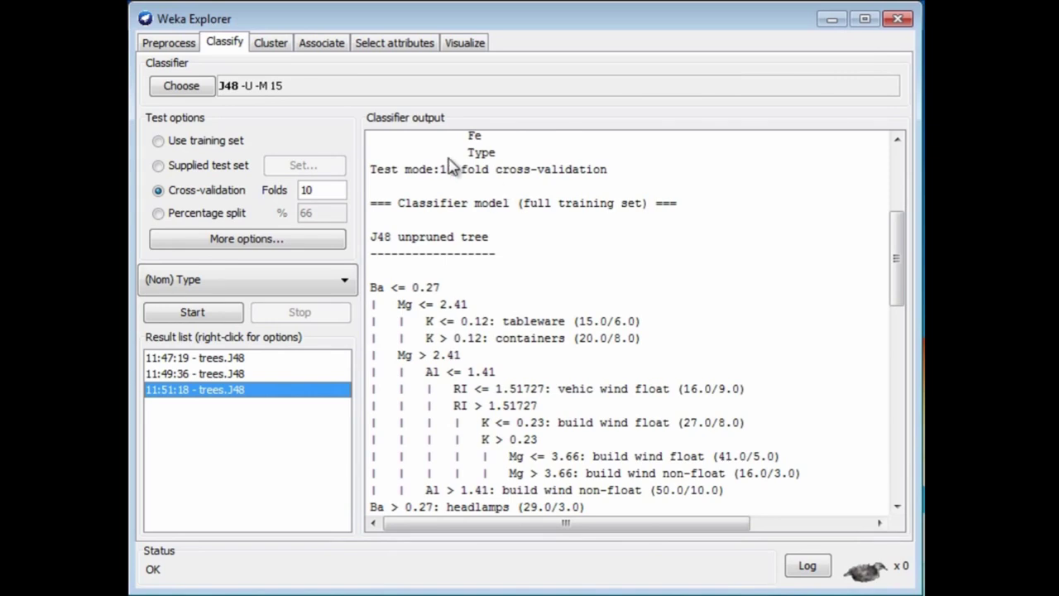
pyautogui.click(260, 85)
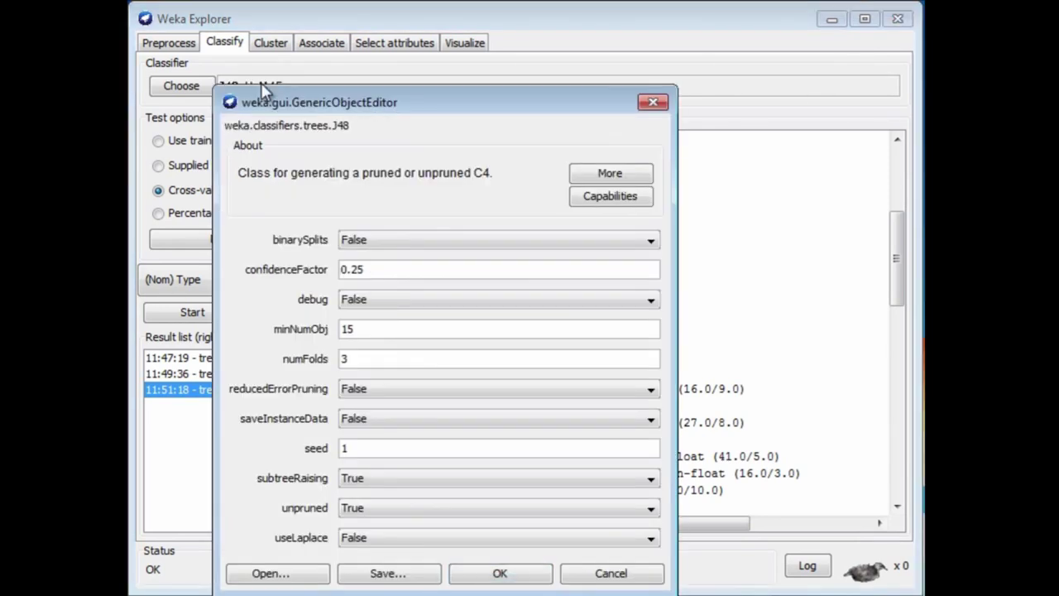
pyautogui.click(610, 174)
# Move the J48 documentation window over the editor to show its synopsis and binarySplits option
pyautogui.moveTo(785, 103); pyautogui.dragTo(513, 110)
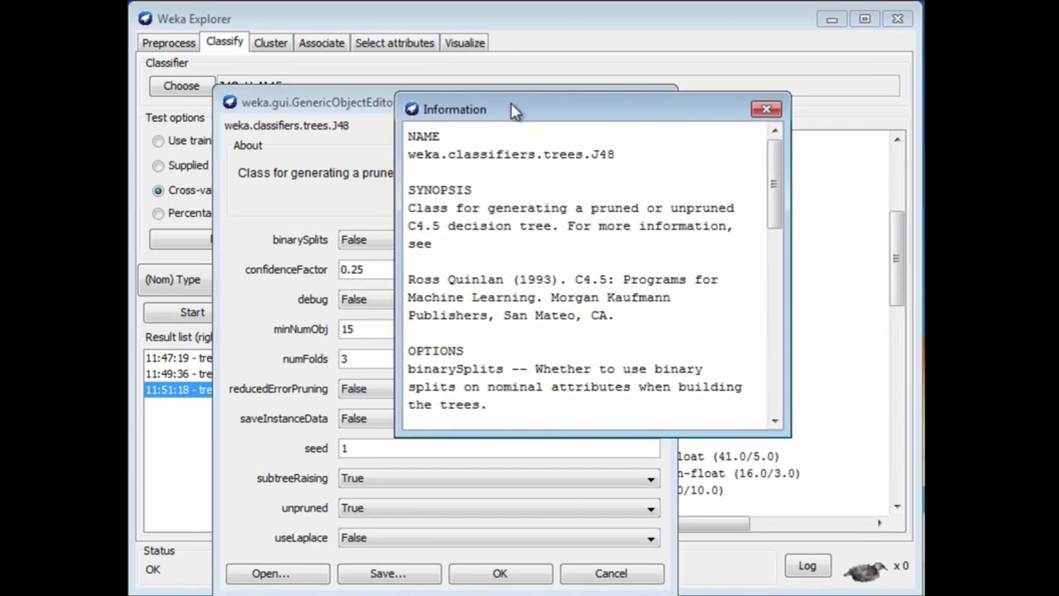